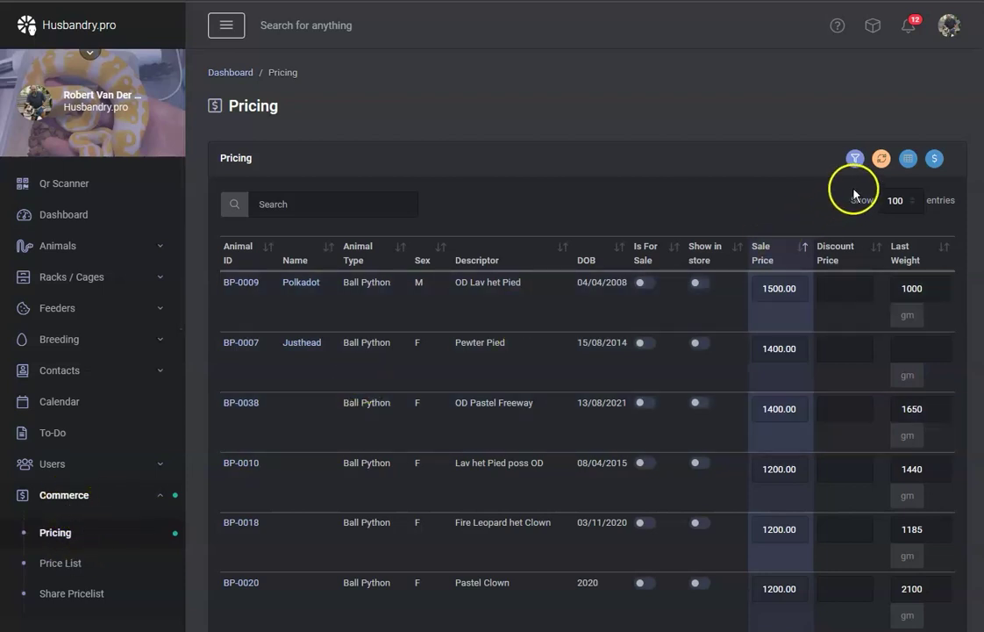
# Step: Create and save an active pricing tier named Wholesale with a percentage value of minus 25%
pyautogui.click(935, 160)
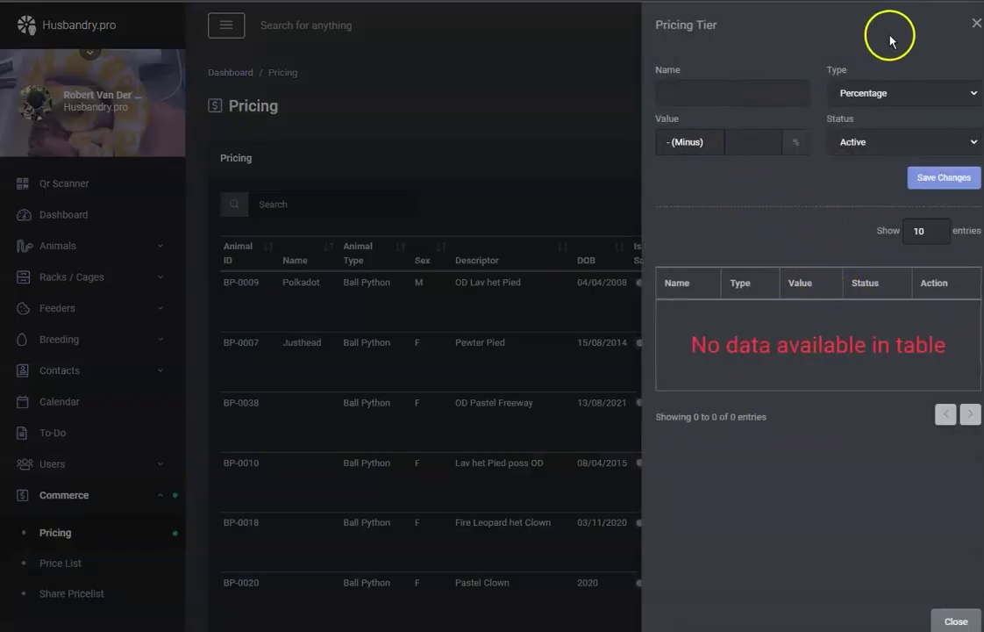
pyautogui.click(715, 92)
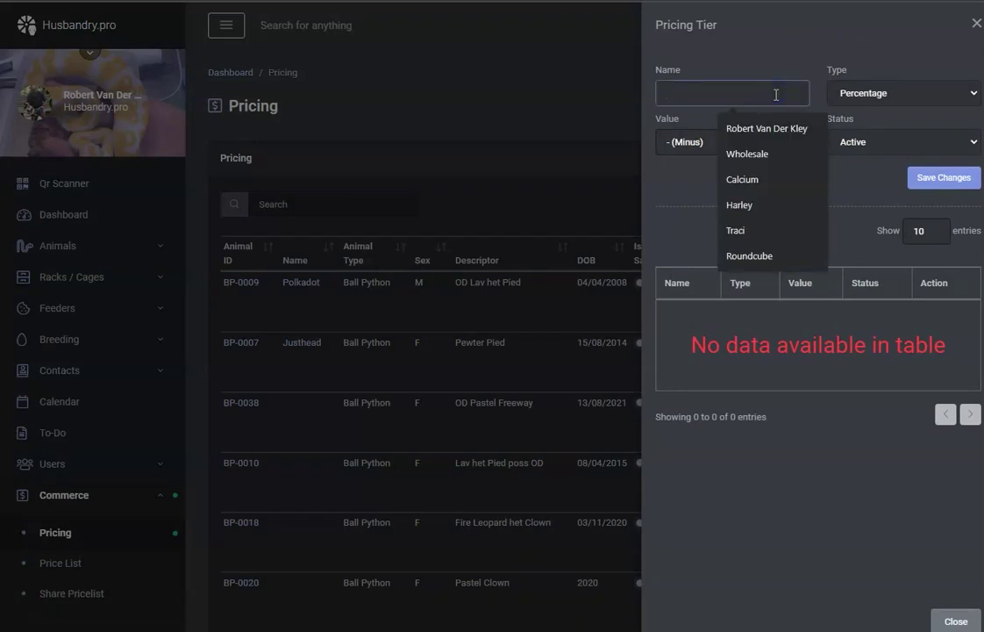
pyautogui.write('Wholesa')
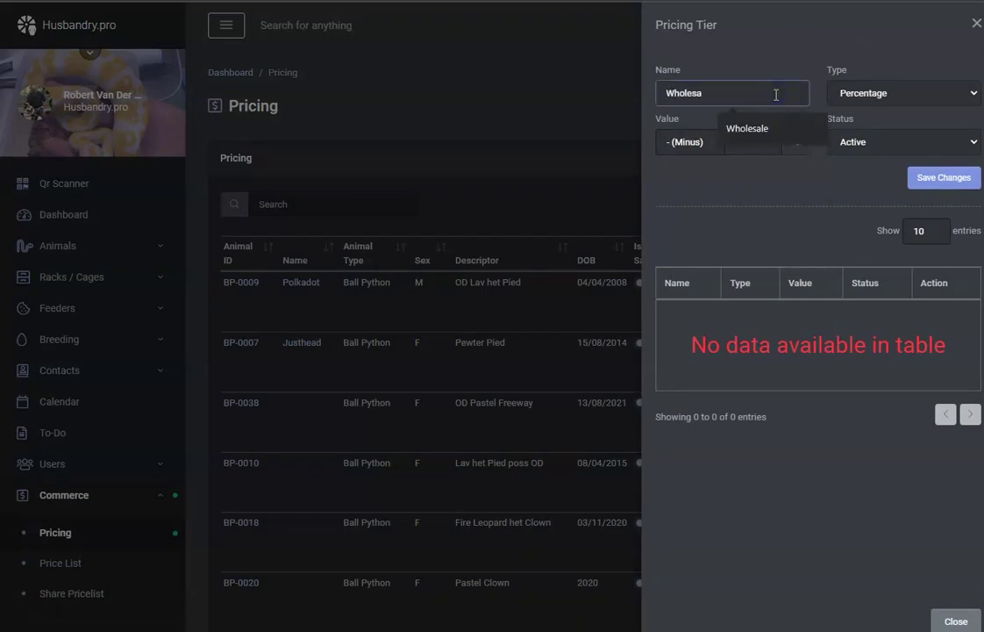
pyautogui.write('le')
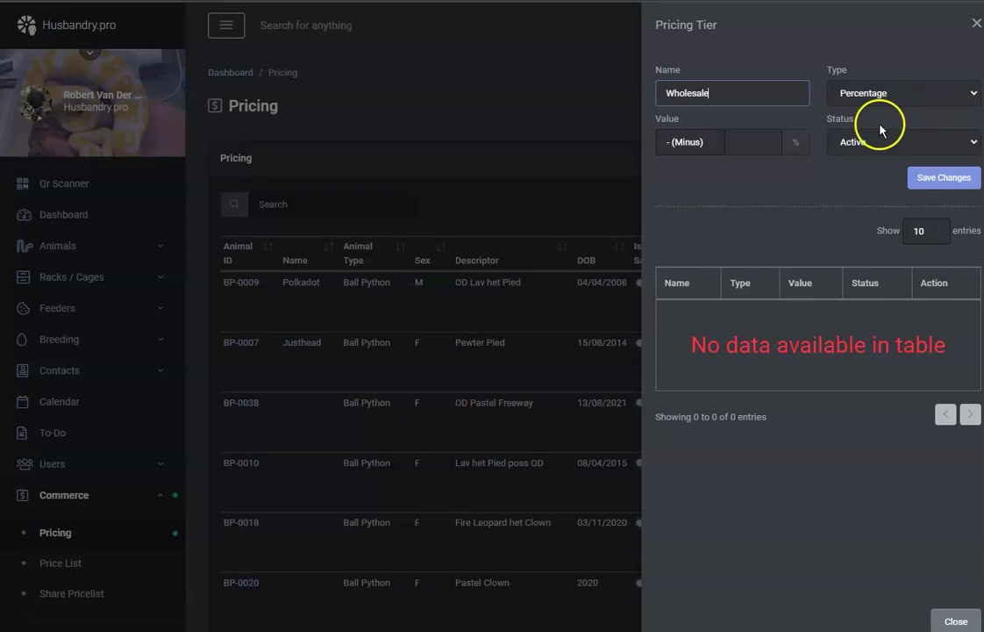
pyautogui.click(886, 92)
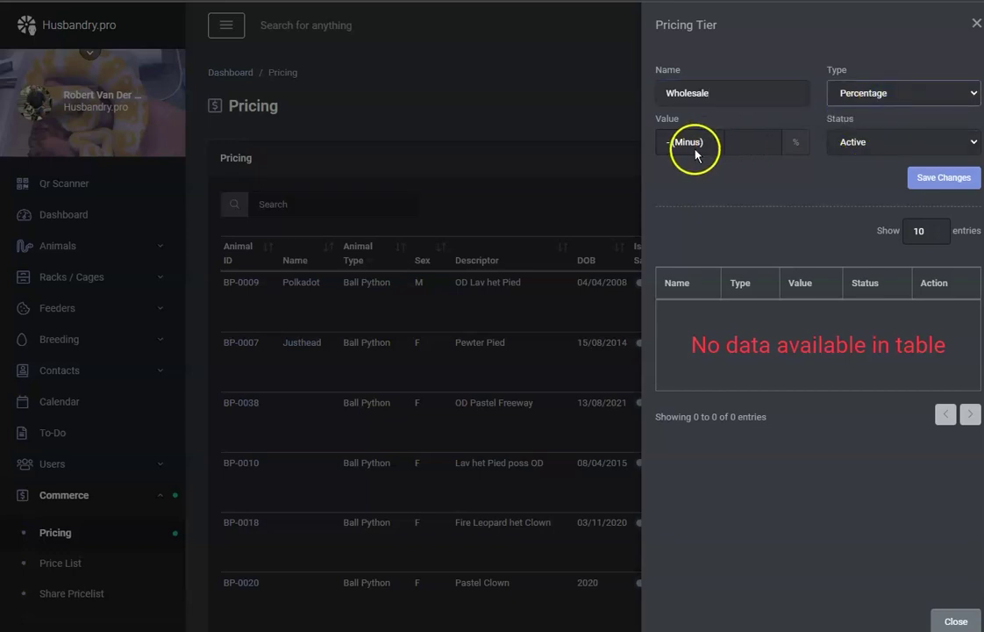
pyautogui.click(739, 147)
pyautogui.write('25')
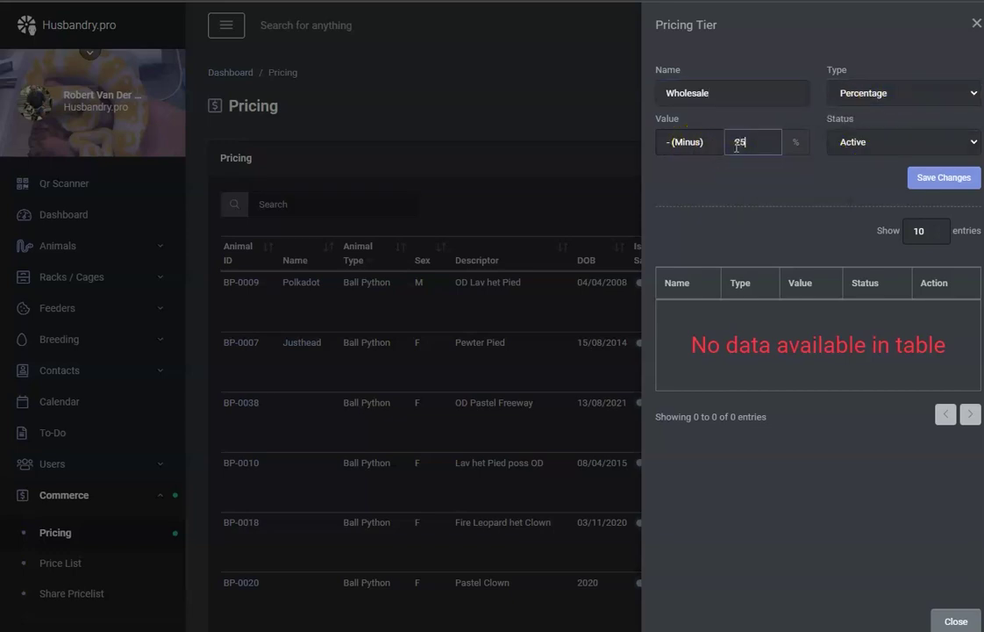
pyautogui.click(767, 205)
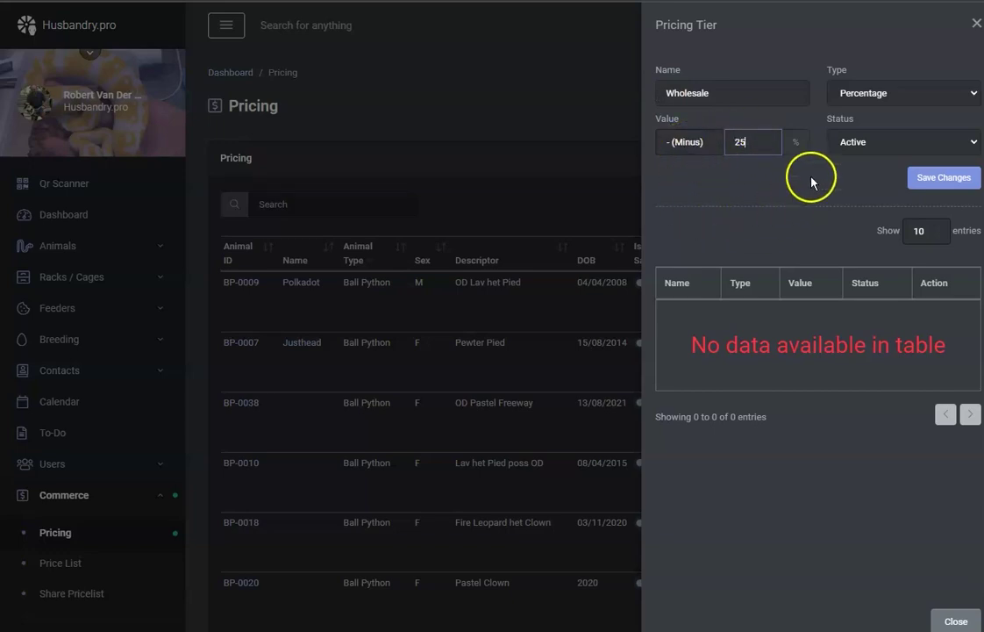
pyautogui.click(927, 181)
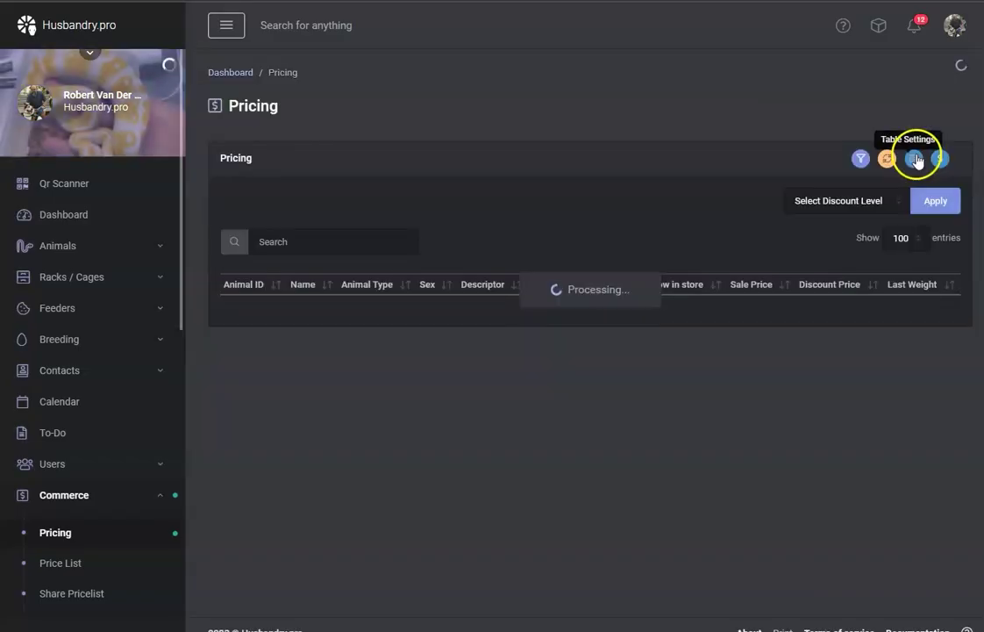
# Step: Apply the Wholesale discount level to the animal pricing table
pyautogui.scroll(-3, 789, 386)
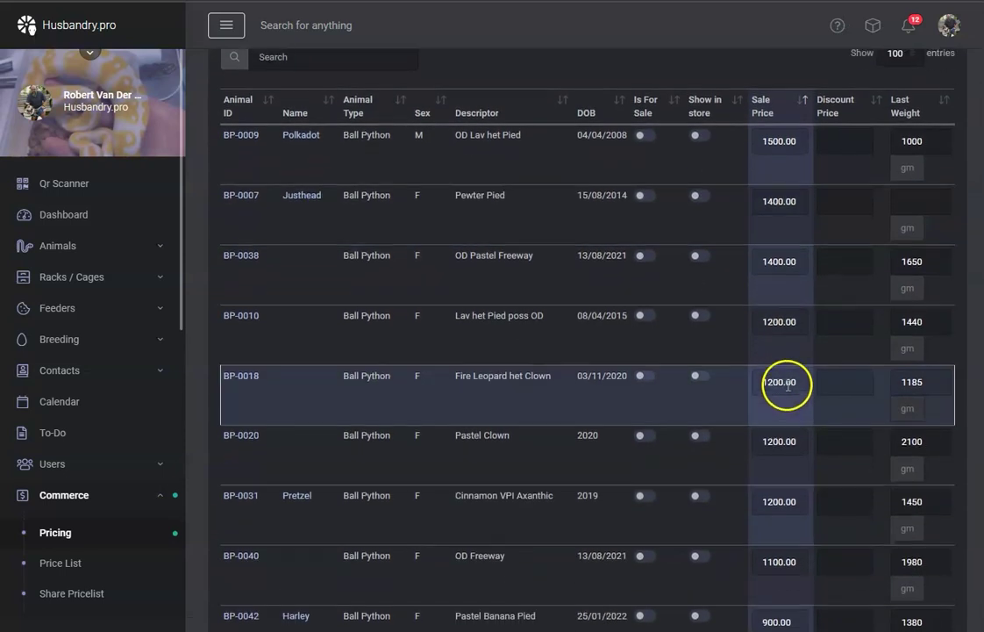
pyautogui.scroll(2, 788, 318)
pyautogui.scroll(1, 816, 268)
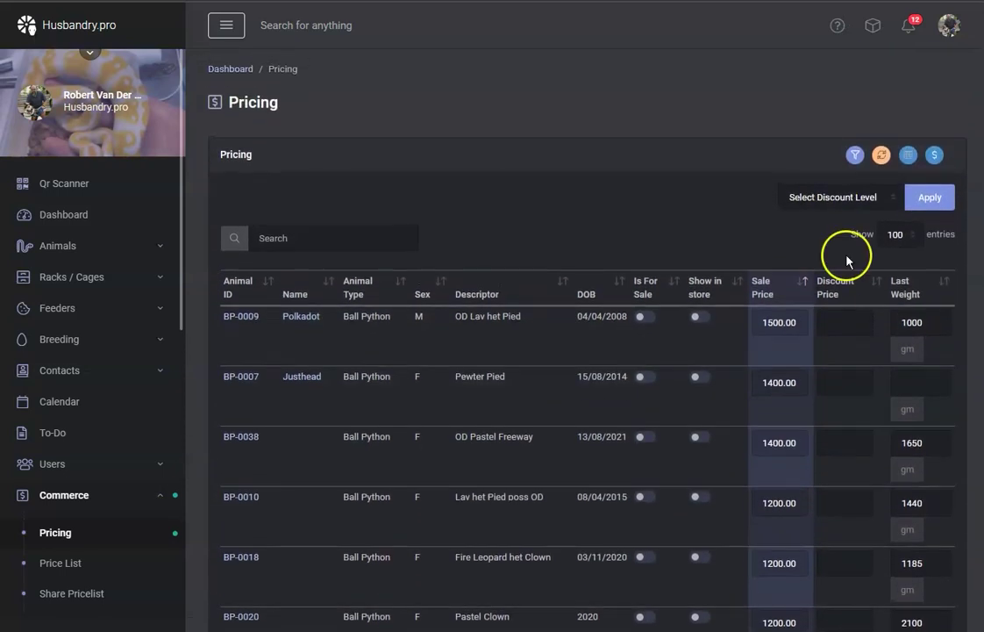
pyautogui.click(827, 201)
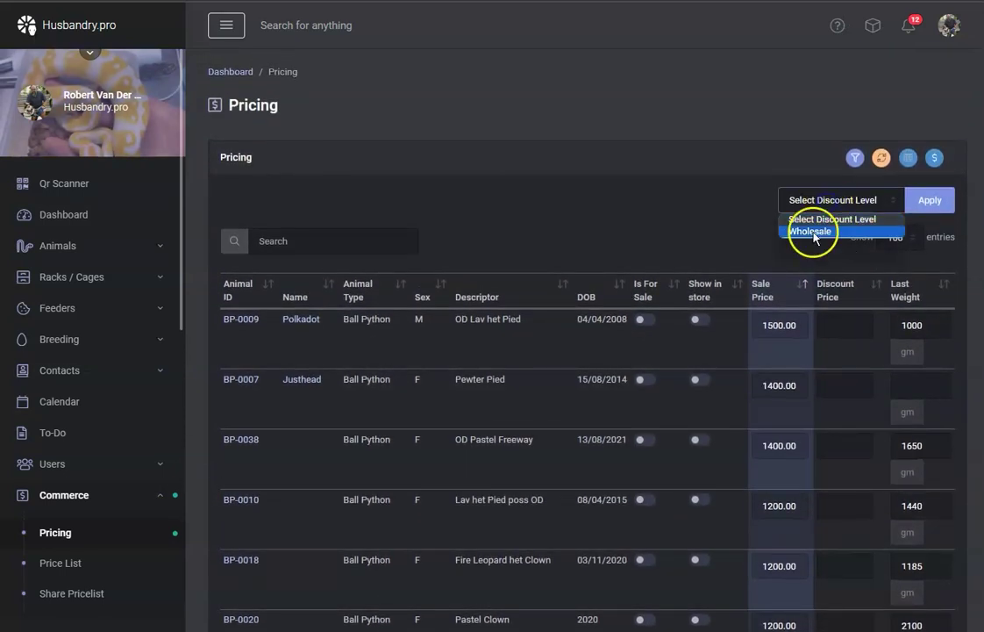
pyautogui.click(813, 231)
pyautogui.click(918, 211)
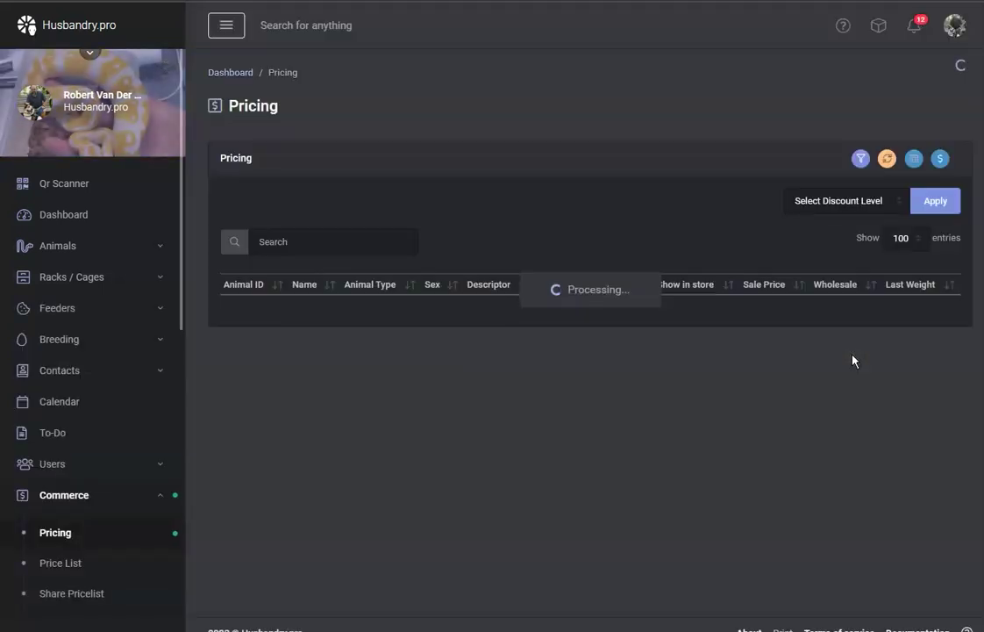
# Step: Compare the Wholesale prices with the sale prices of the animals throughout the pricing table
pyautogui.scroll(-2, 837, 296)
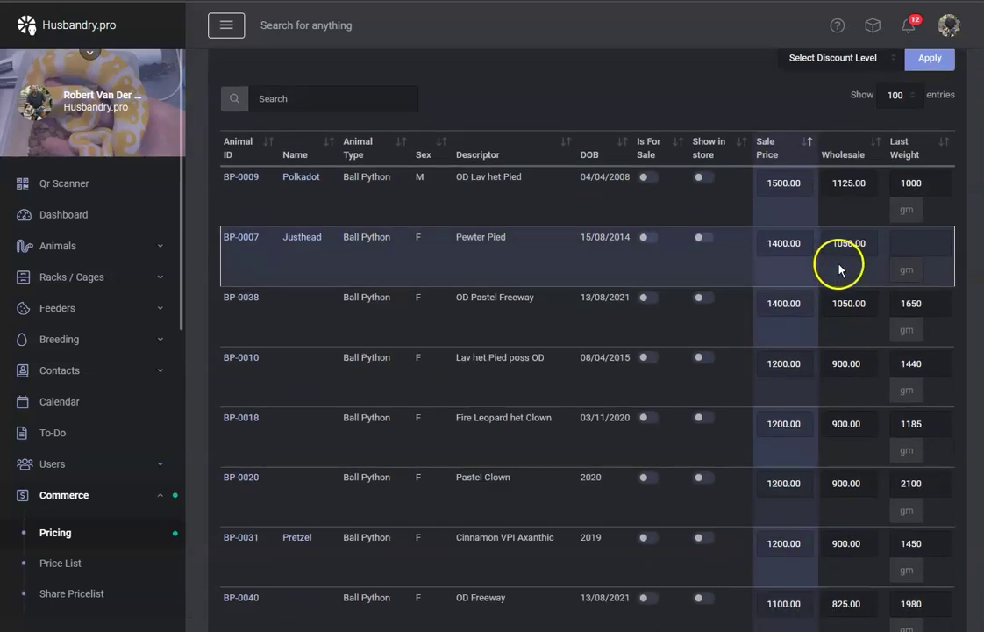
pyautogui.scroll(-1, 841, 219)
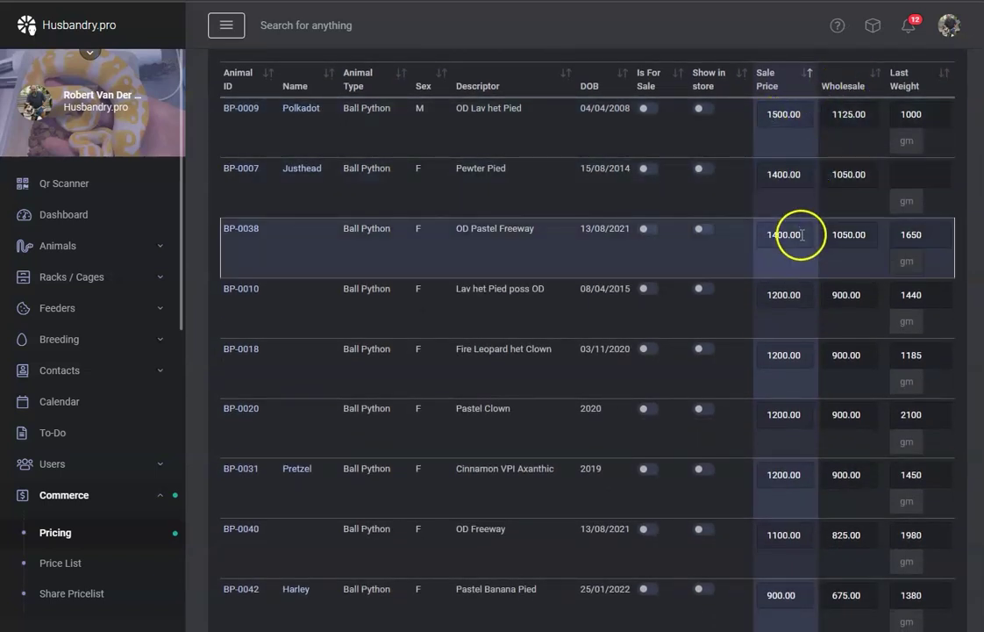
pyautogui.scroll(-3, 826, 374)
pyautogui.scroll(4, 836, 449)
pyautogui.scroll(-3, 887, 403)
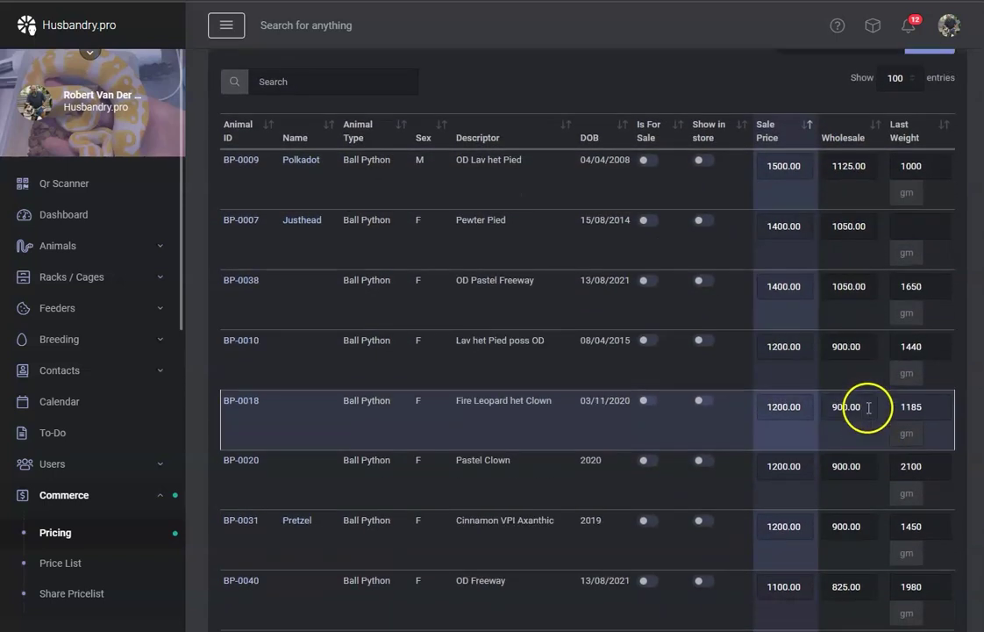
pyautogui.scroll(4, 828, 160)
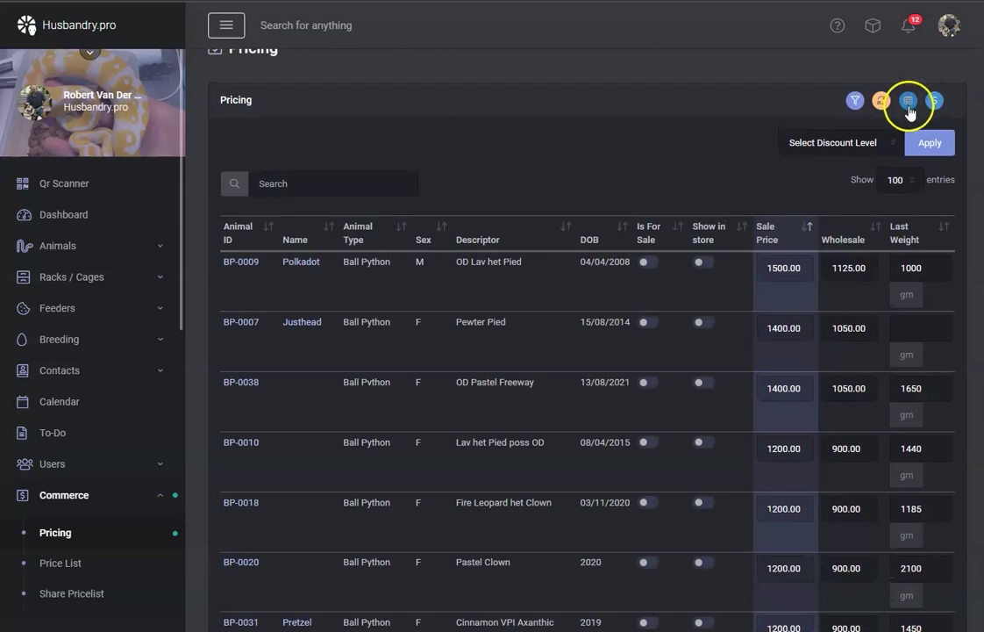
pyautogui.scroll(-3, 824, 249)
pyautogui.scroll(-3, 829, 257)
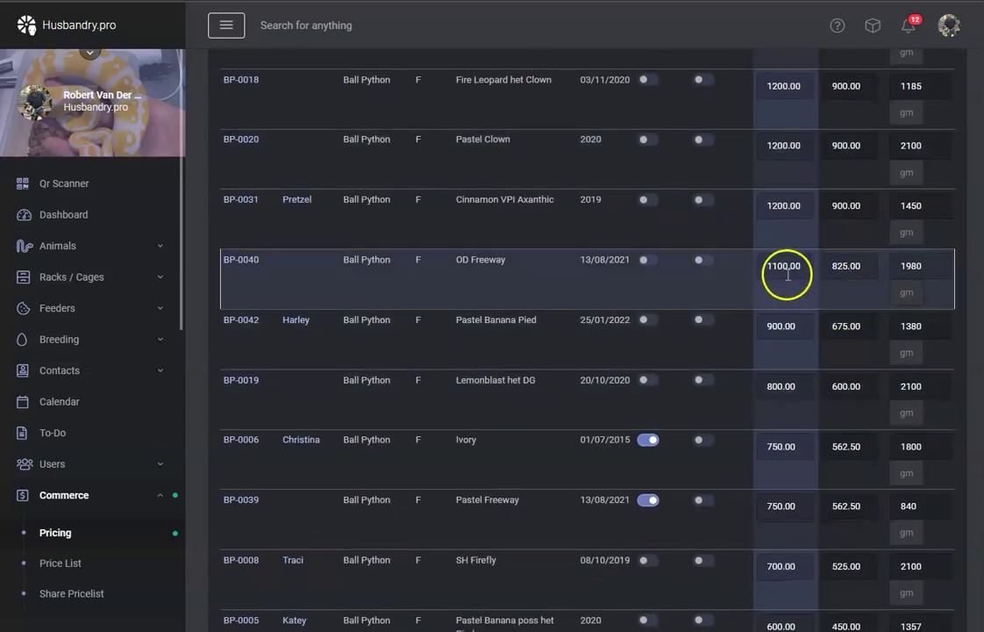
pyautogui.scroll(3, 795, 334)
pyautogui.scroll(-4, 792, 336)
pyautogui.scroll(3, 786, 318)
pyautogui.scroll(-1, 40, 458)
pyautogui.scroll(1, 40, 458)
pyautogui.scroll(3, 829, 263)
pyautogui.scroll(1, 877, 193)
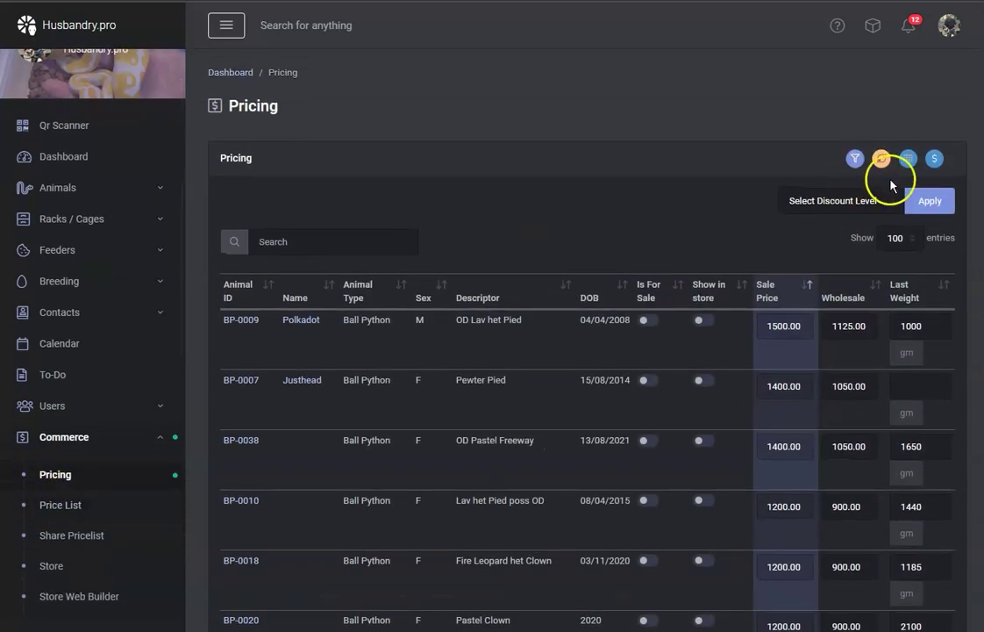
# Step: Create and save a second active pricing tier named Super Discount with a percentage value of minus 50%
pyautogui.click(936, 158)
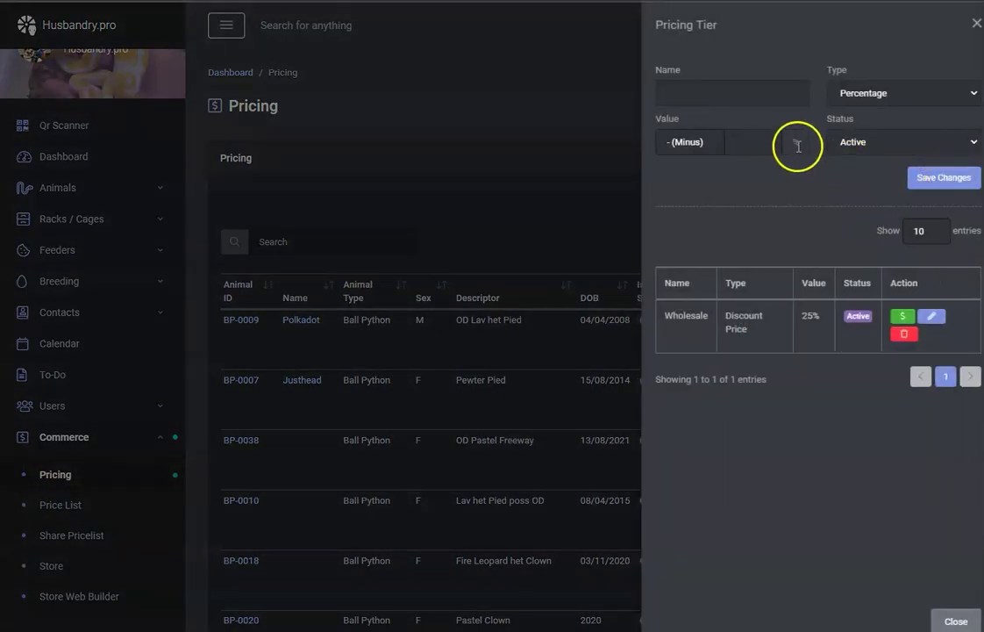
pyautogui.click(694, 96)
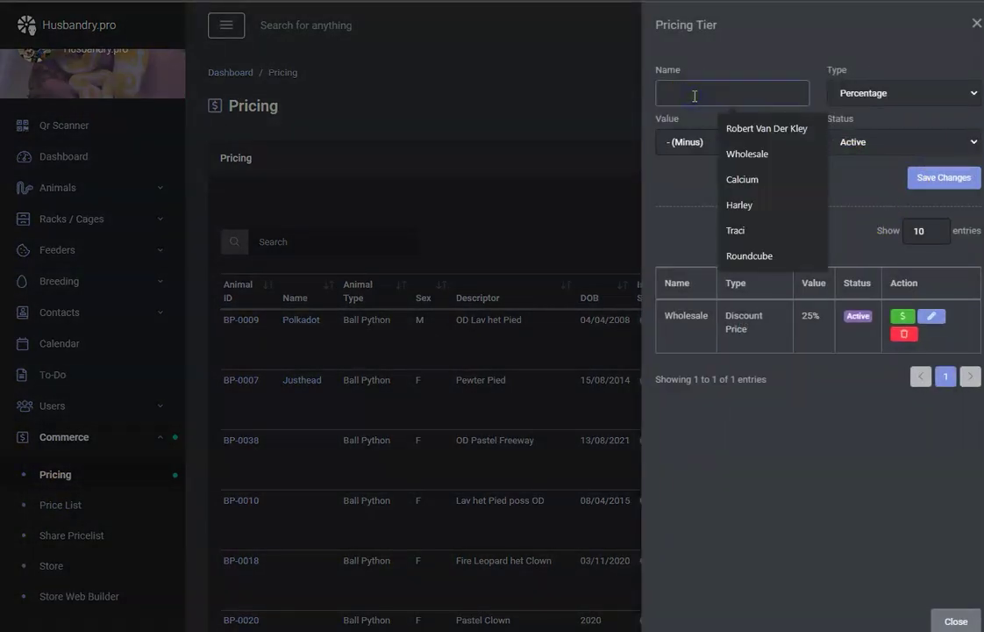
pyautogui.write('Super Discount')
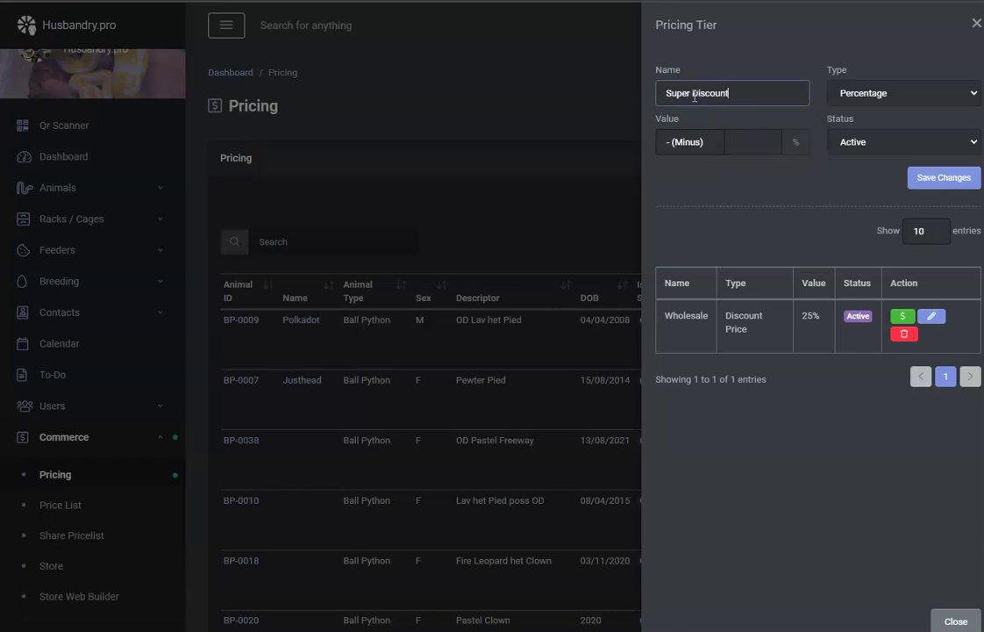
pyautogui.click(756, 142)
pyautogui.write('50')
pyautogui.click(911, 182)
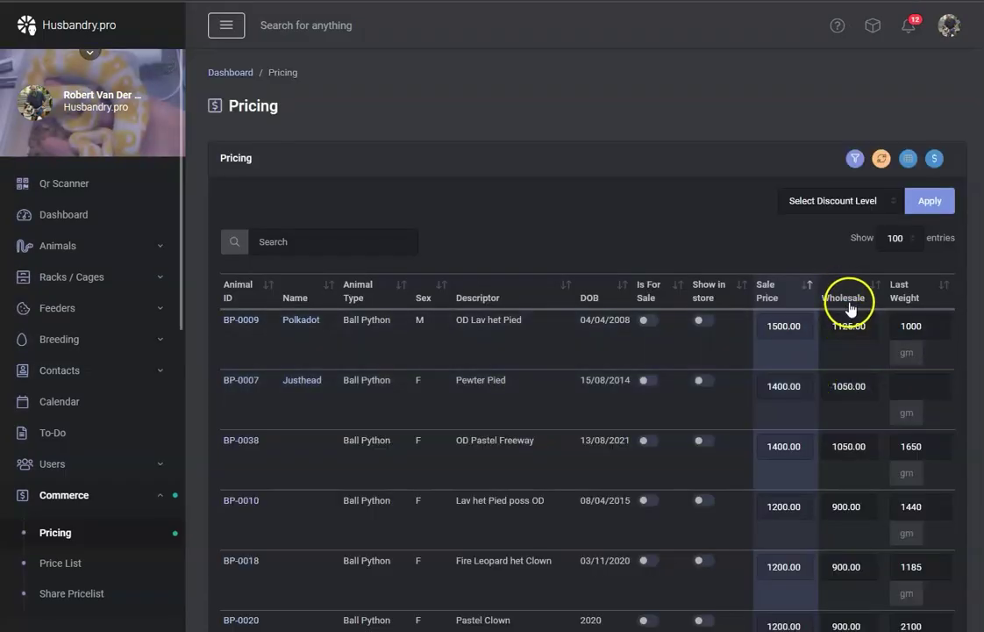
# Step: Apply the Super Discount level to the animal pricing table
pyautogui.click(840, 201)
pyautogui.click(825, 244)
pyautogui.click(921, 201)
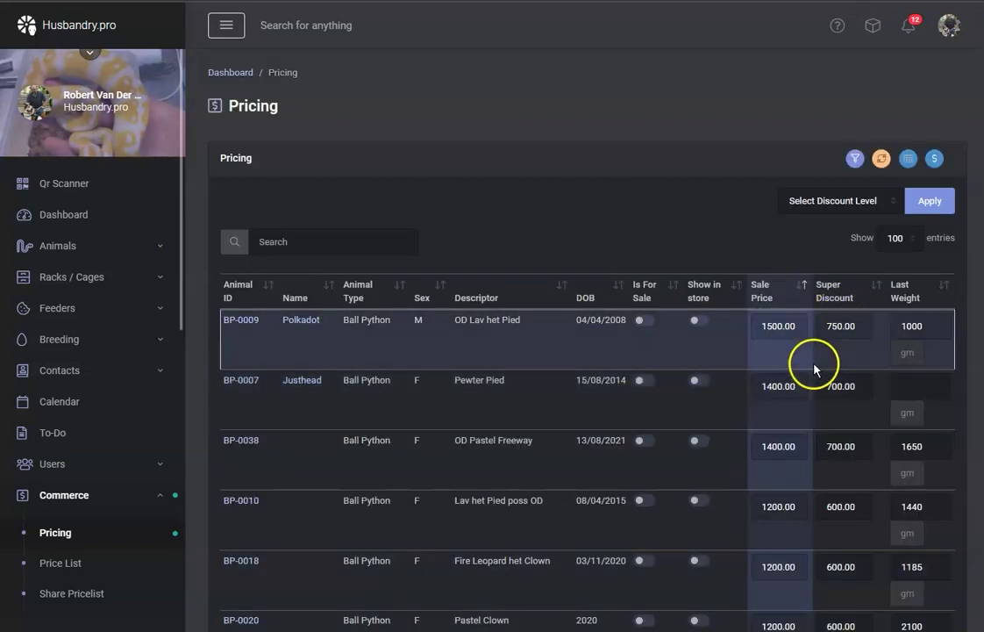
# Step: Mark BP-0009, BP-0007, BP-0038 and BP-0010 as for sale and show the first three in the store
pyautogui.scroll(-3, 814, 351)
pyautogui.scroll(1, 782, 234)
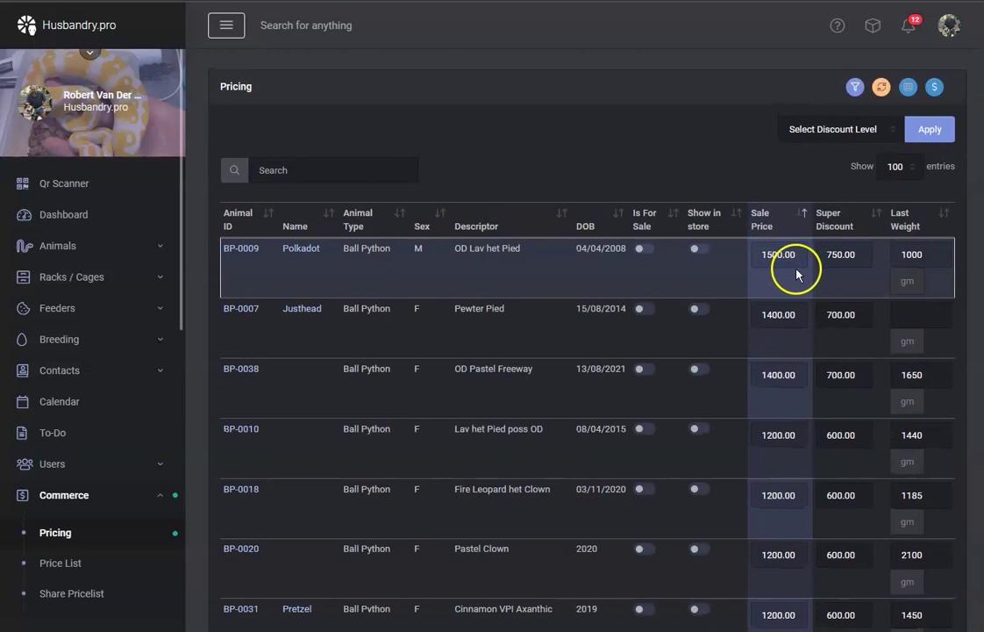
pyautogui.click(644, 249)
pyautogui.click(645, 309)
pyautogui.click(643, 368)
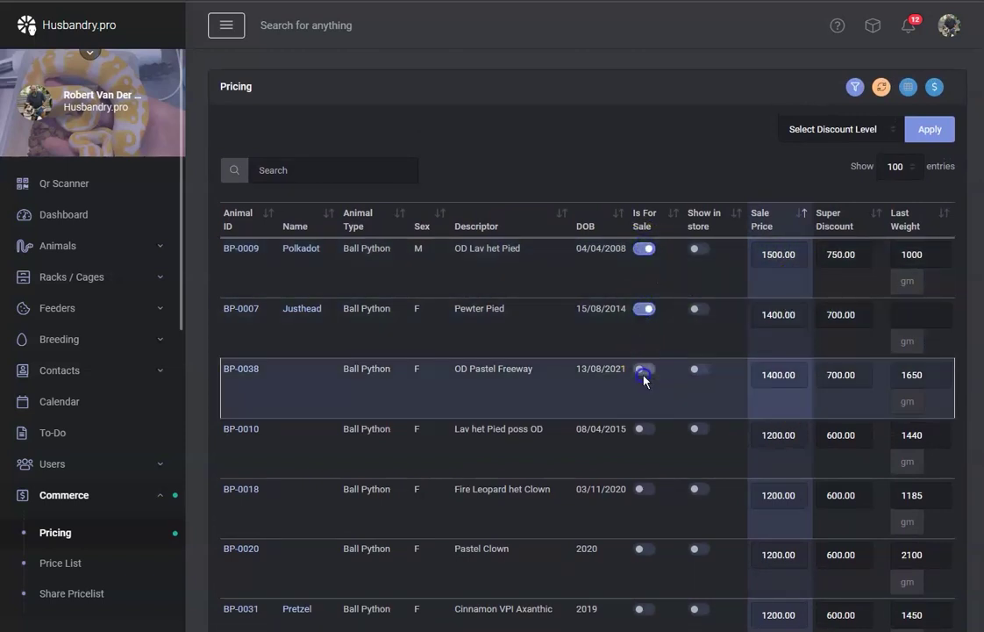
pyautogui.click(643, 429)
pyautogui.click(699, 249)
pyautogui.click(698, 370)
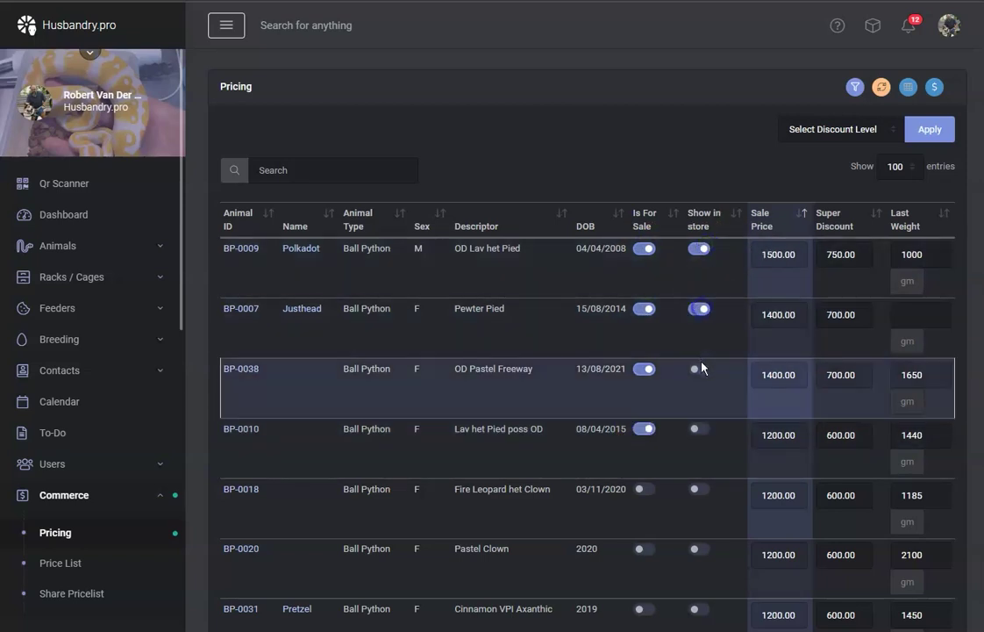
# Step: Open the price list and include both the Price and Super Discount columns in its output
pyautogui.click(37, 566)
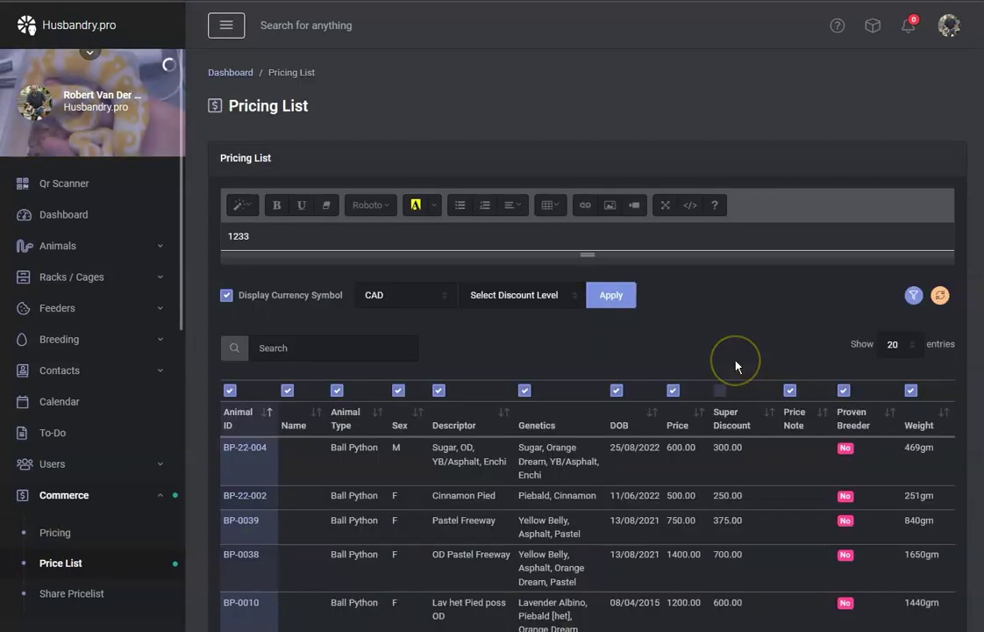
pyautogui.scroll(-3, 735, 367)
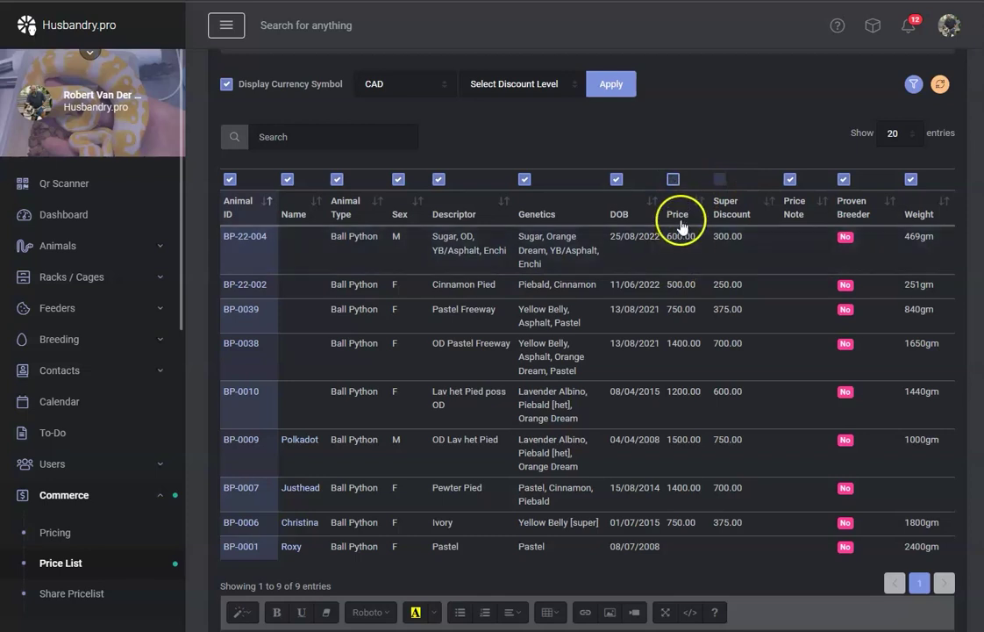
pyautogui.click(720, 179)
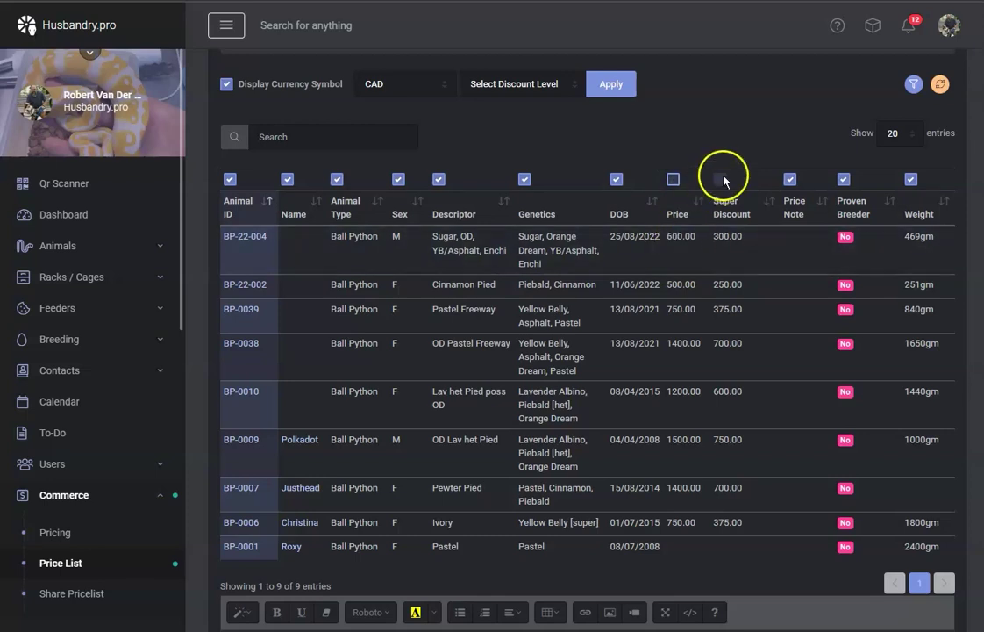
pyautogui.click(674, 179)
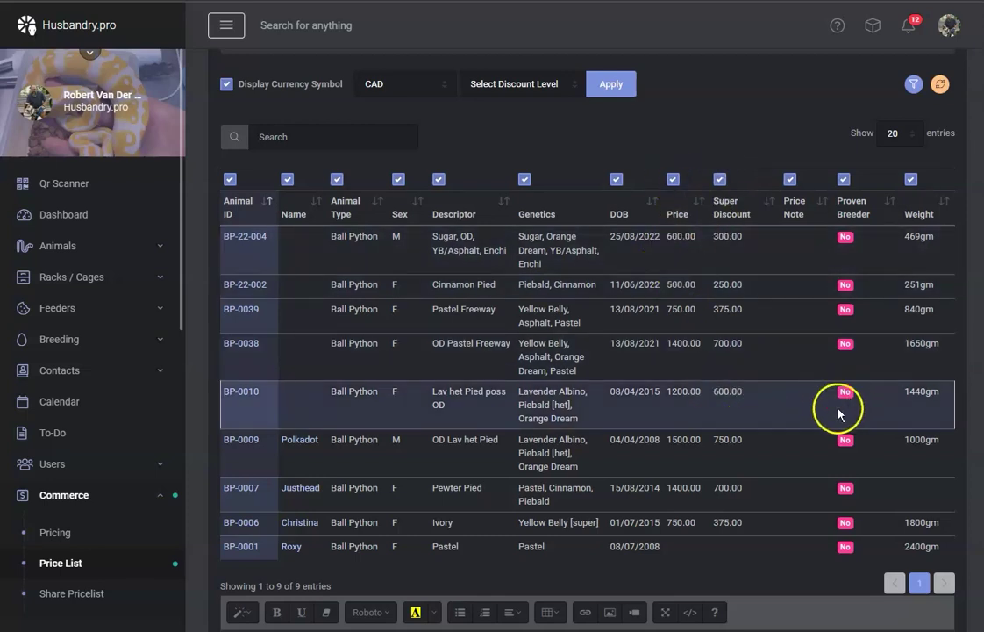
# Step: Generate the printable PDF of the price list and check its table from beginning to end
pyautogui.scroll(-3, 837, 414)
pyautogui.click(937, 558)
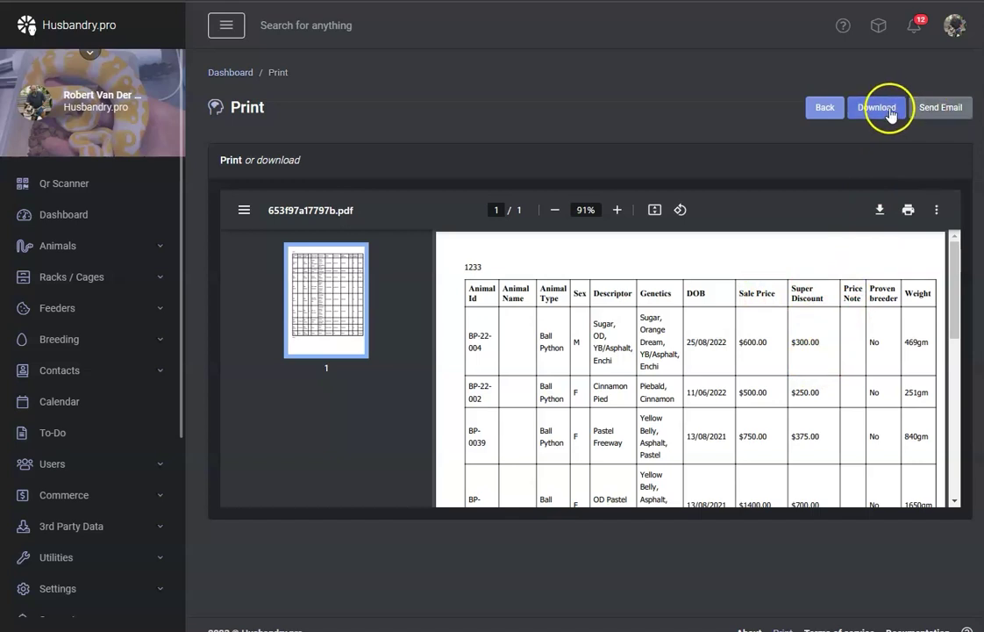
pyautogui.scroll(-8, 830, 344)
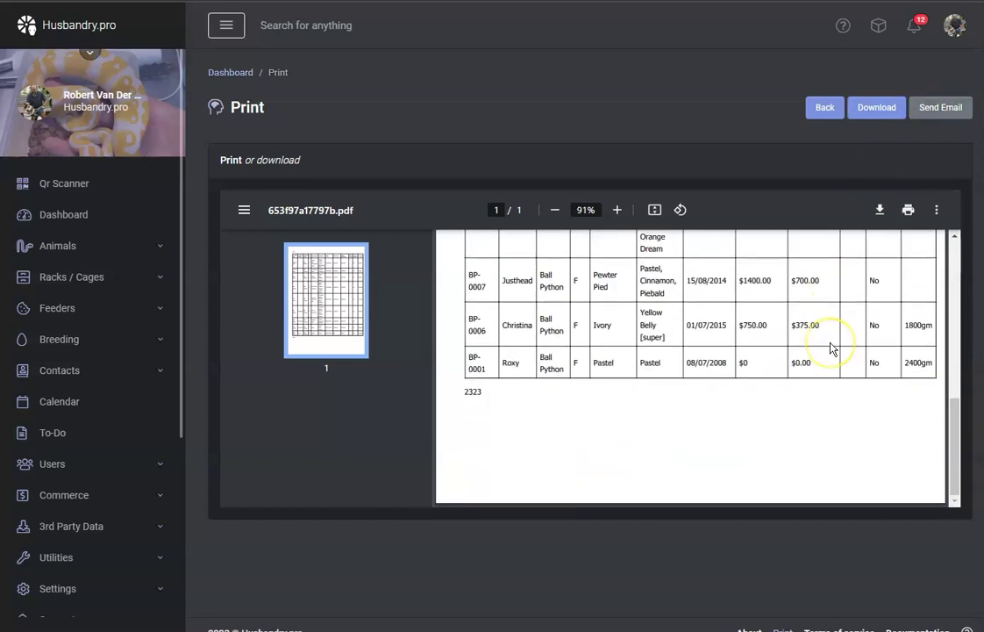
pyautogui.scroll(3, 830, 345)
pyautogui.scroll(5, 830, 346)
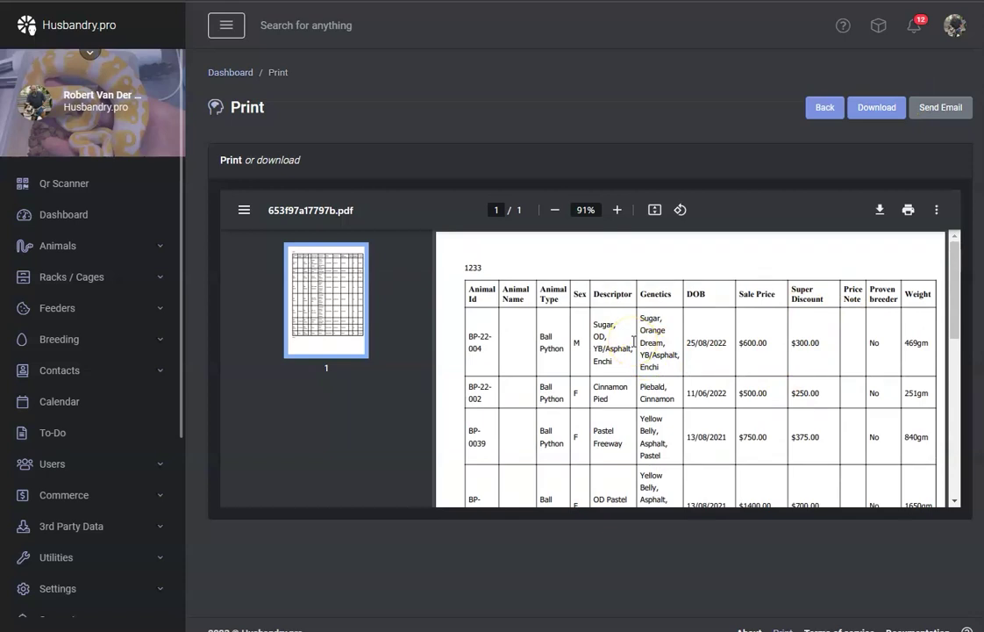
pyautogui.scroll(-5, 633, 342)
pyautogui.scroll(5, 634, 342)
# Step: Leave the print preview and look over the general details in the store settings
pyautogui.click(841, 109)
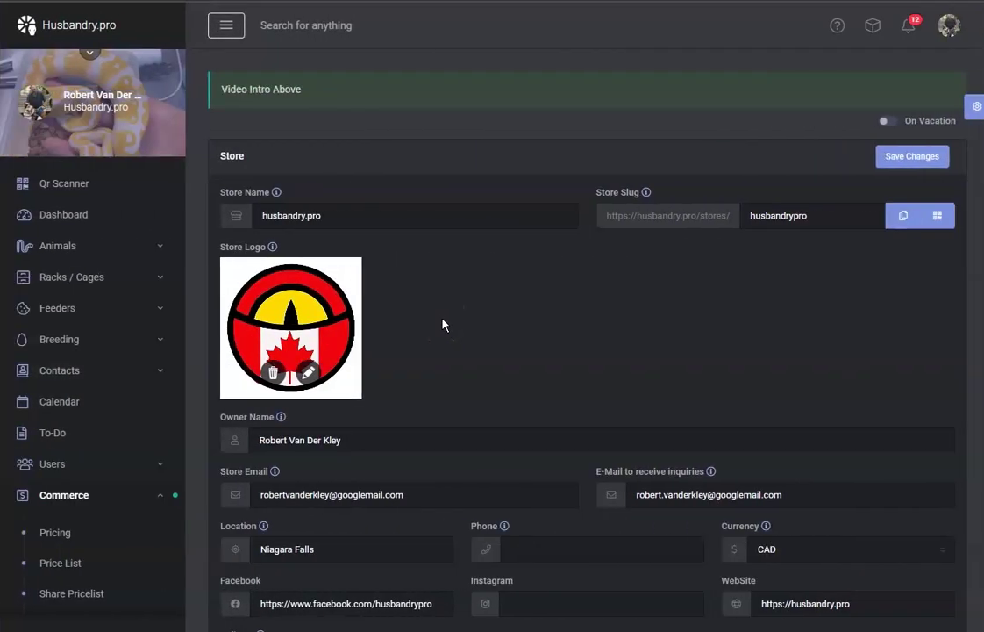
pyautogui.scroll(-2, 442, 324)
pyautogui.scroll(2, 444, 315)
pyautogui.click(447, 308)
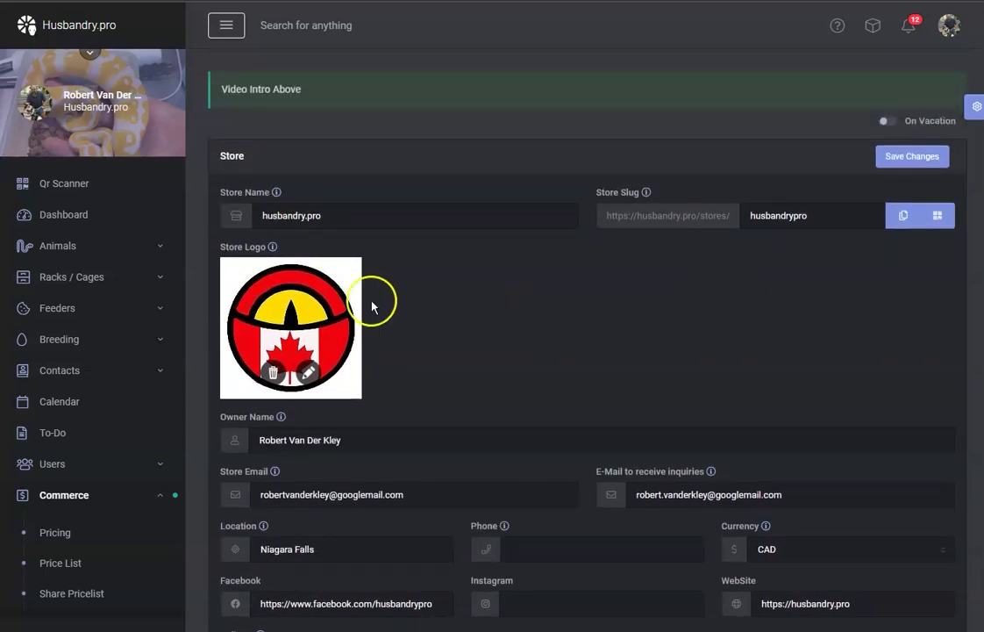
# Step: Disable the discount price option for the store's animals and enable it again, confirming both changes
pyautogui.scroll(-7, 373, 299)
pyautogui.scroll(-6, 423, 360)
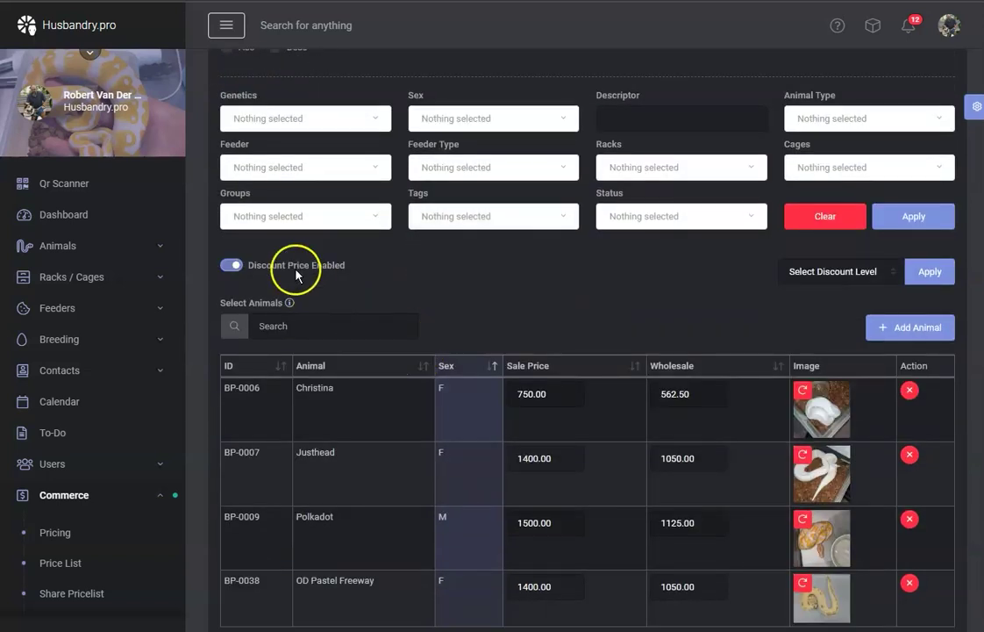
pyautogui.click(232, 265)
pyautogui.click(426, 393)
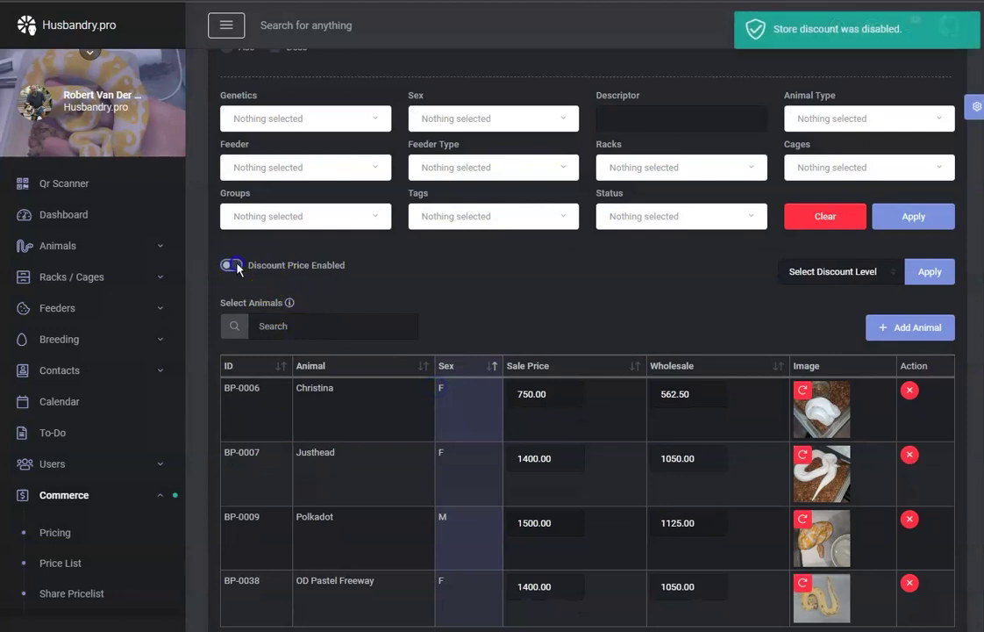
pyautogui.click(235, 266)
pyautogui.click(426, 394)
# Step: Apply the Wholesale discount level to the animals listed in the store
pyautogui.click(840, 271)
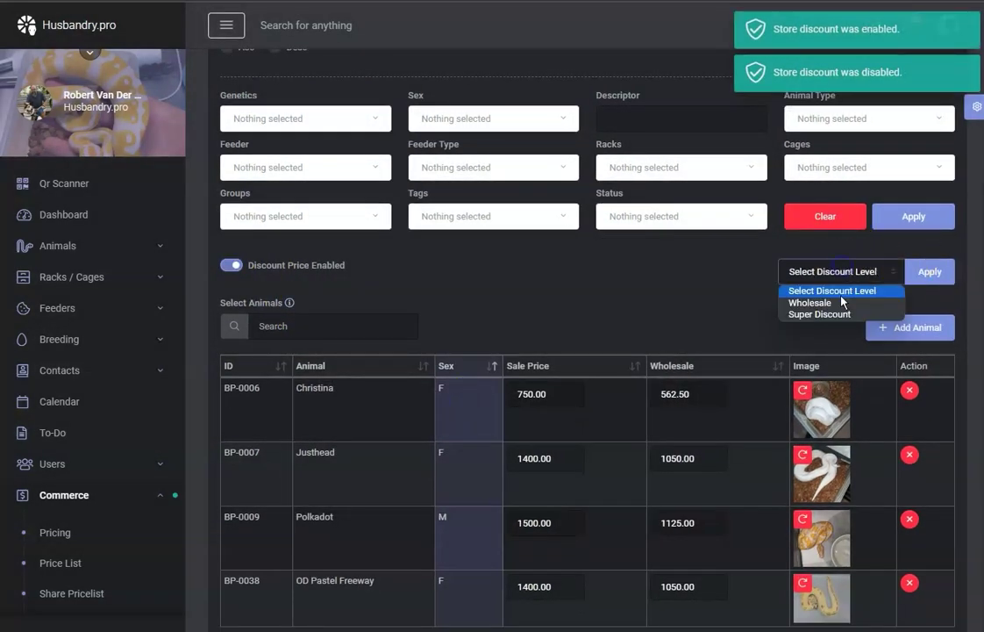
pyautogui.click(839, 303)
pyautogui.click(935, 267)
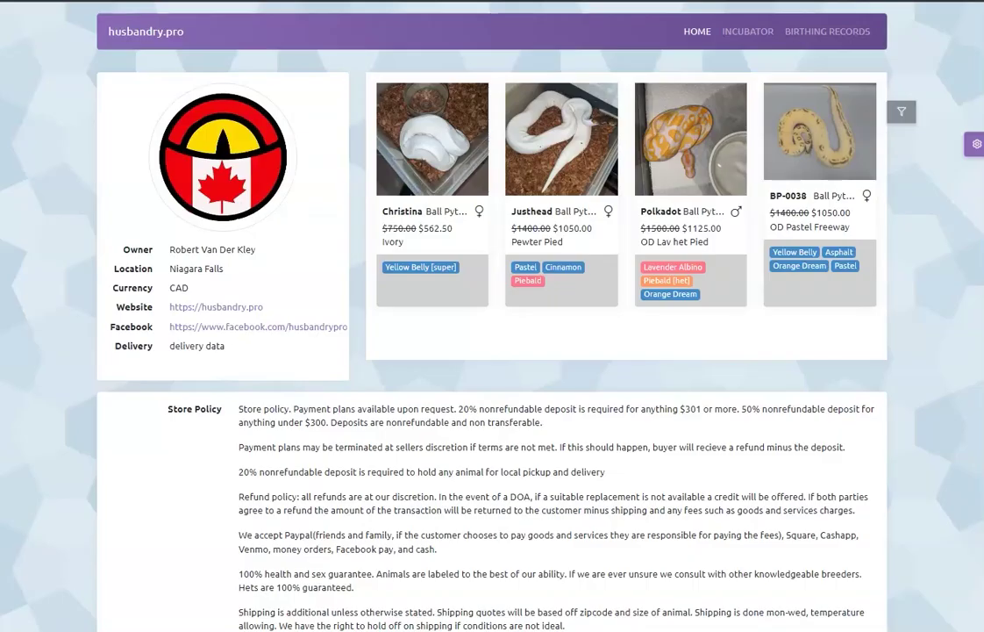
# Step: Examine the original and discounted prices of the animals on the public store page, along with the store's profile
pyautogui.moveTo(418, 228); pyautogui.dragTo(458, 232)
pyautogui.click(457, 233)
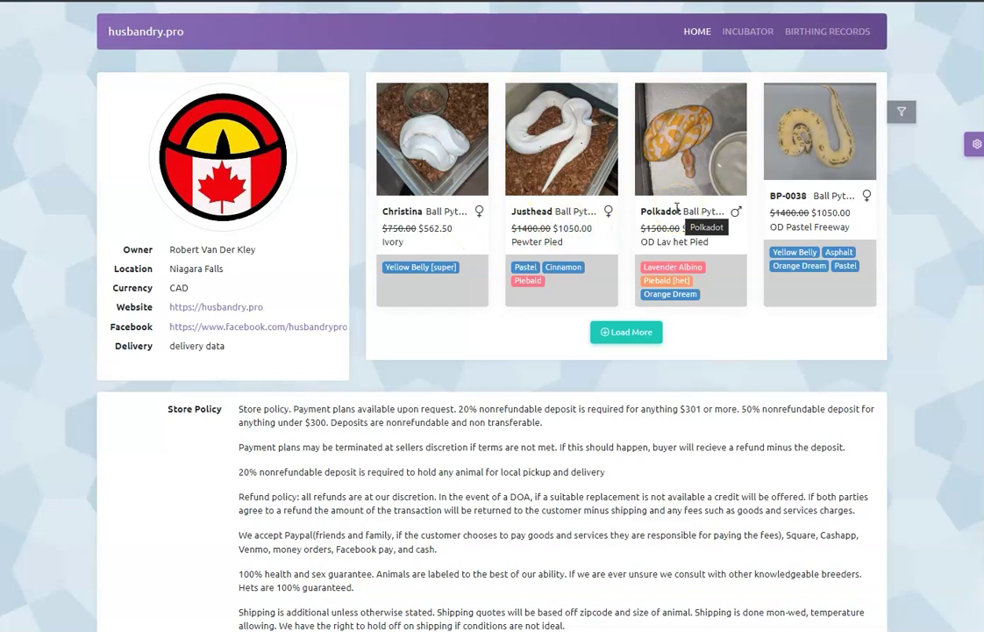
pyautogui.click(608, 267)
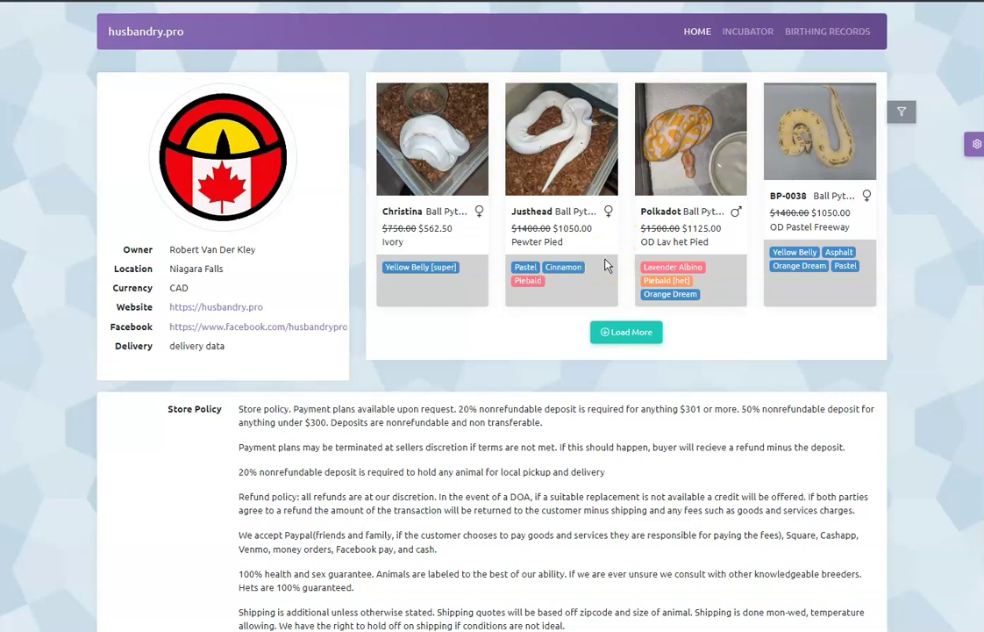
pyautogui.click(185, 156)
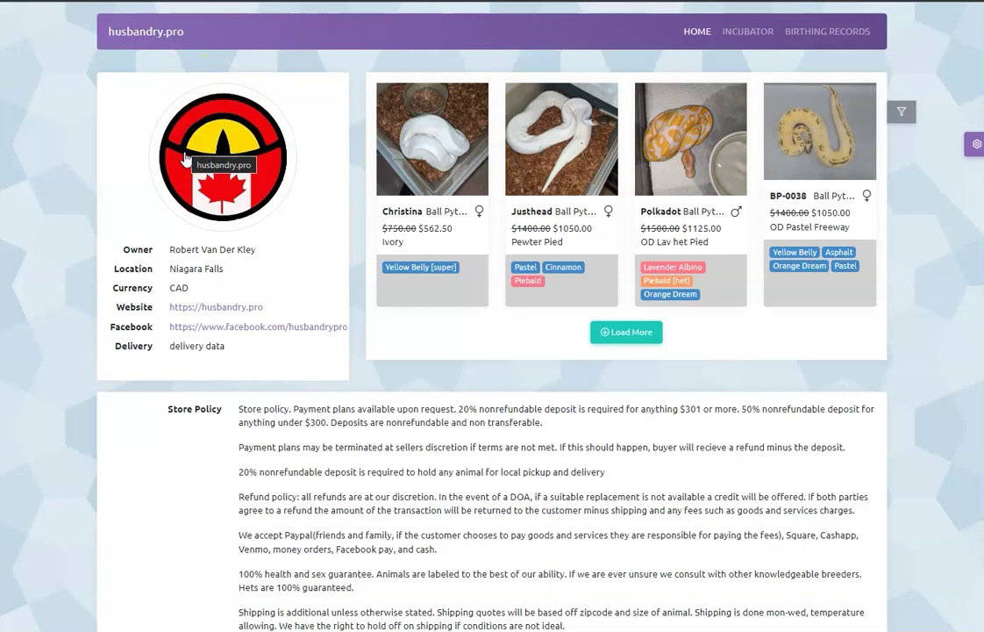